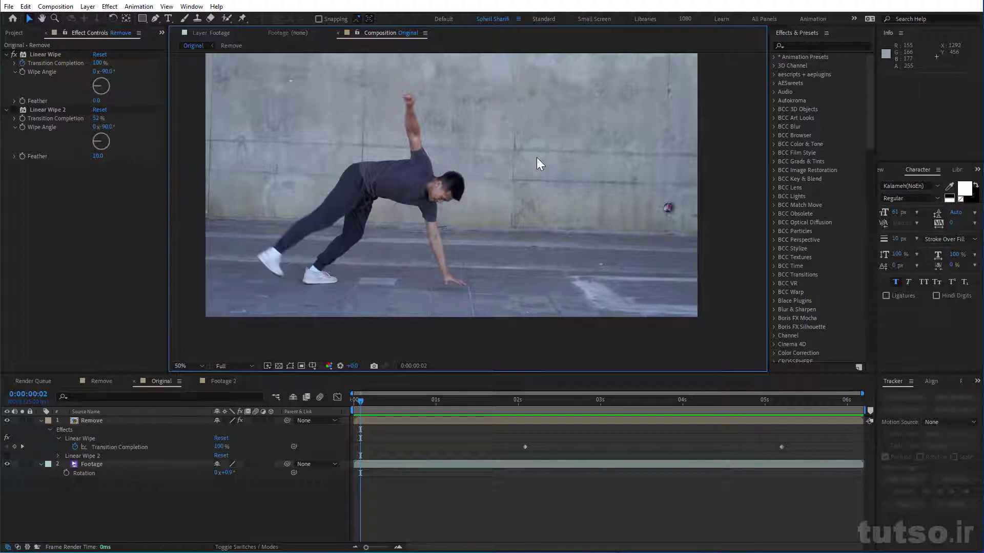
Step: Scrub the Original comp through the Linear Wipe until only the empty concrete wall remains
{"action": "left_click_drag", "start_coordinate": [432, 406], "coordinate": [486, 405]}
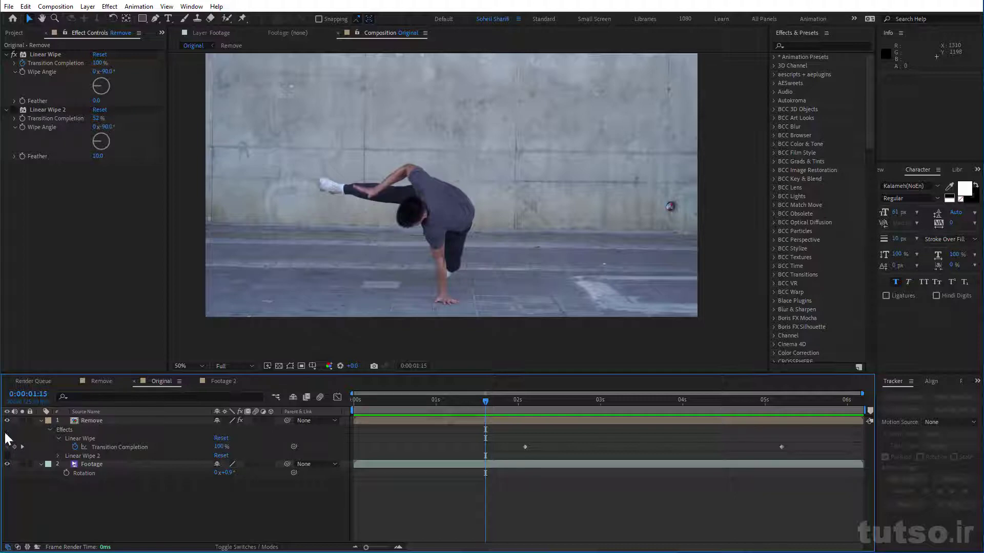
{"action": "mouse_move", "coordinate": [658, 405]}
{"action": "left_mouse_down"}
{"action": "mouse_move", "coordinate": [823, 405]}
{"action": "mouse_move", "coordinate": [339, 401]}
{"action": "mouse_move", "coordinate": [659, 423]}
{"action": "left_mouse_up"}
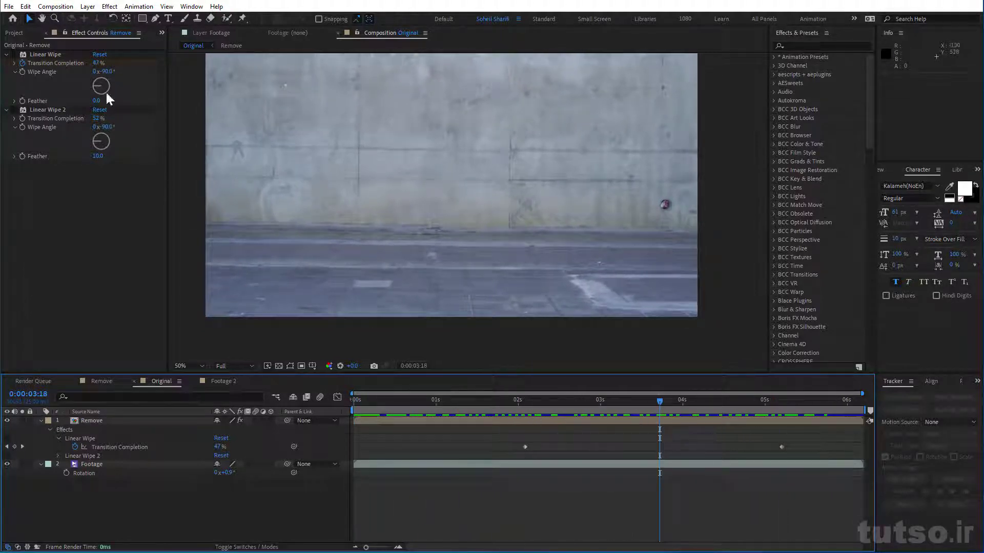
Step: Open the Footage 2 composition and scrub to the dancer's floor move around 0:00:02:07
{"action": "left_click", "coordinate": [4, 32]}
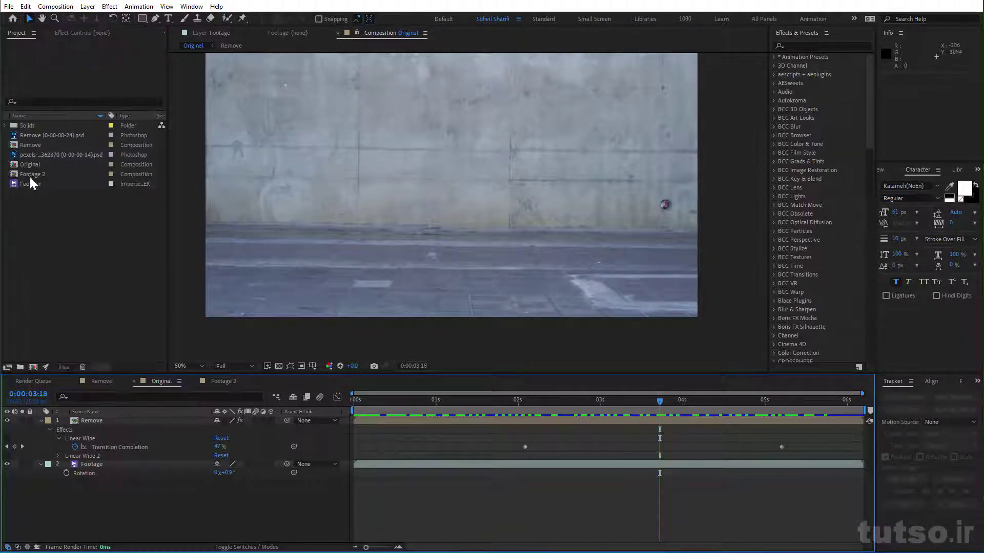
{"action": "double_click", "coordinate": [22, 174]}
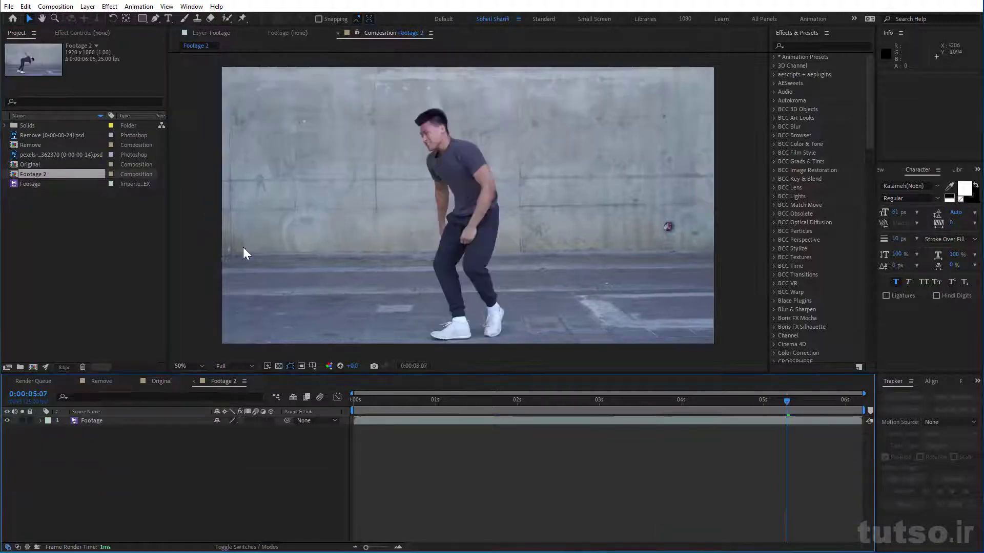
{"action": "mouse_move", "coordinate": [590, 399]}
{"action": "left_mouse_down"}
{"action": "mouse_move", "coordinate": [541, 399]}
{"action": "mouse_move", "coordinate": [461, 379]}
{"action": "left_mouse_up"}
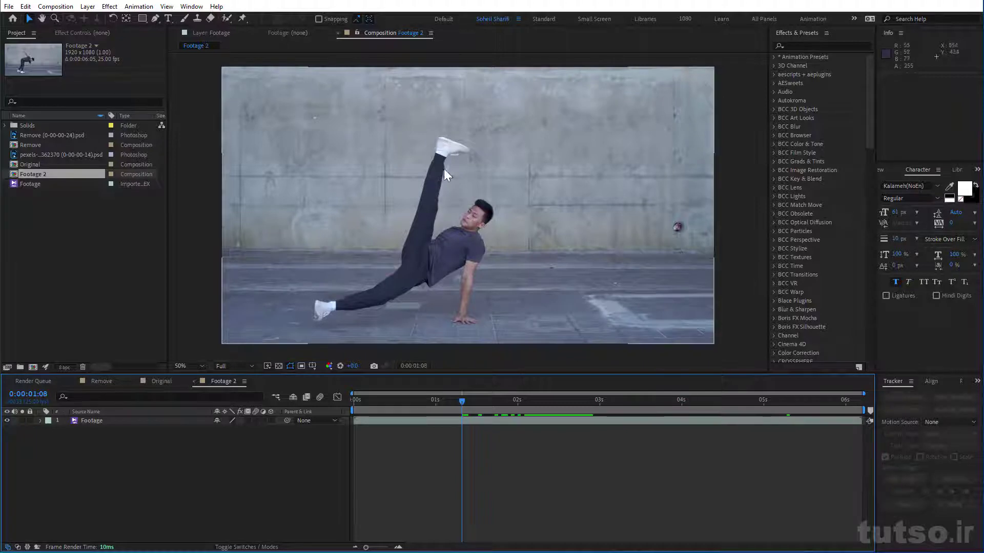
{"action": "left_click_drag", "start_coordinate": [488, 404], "coordinate": [541, 416]}
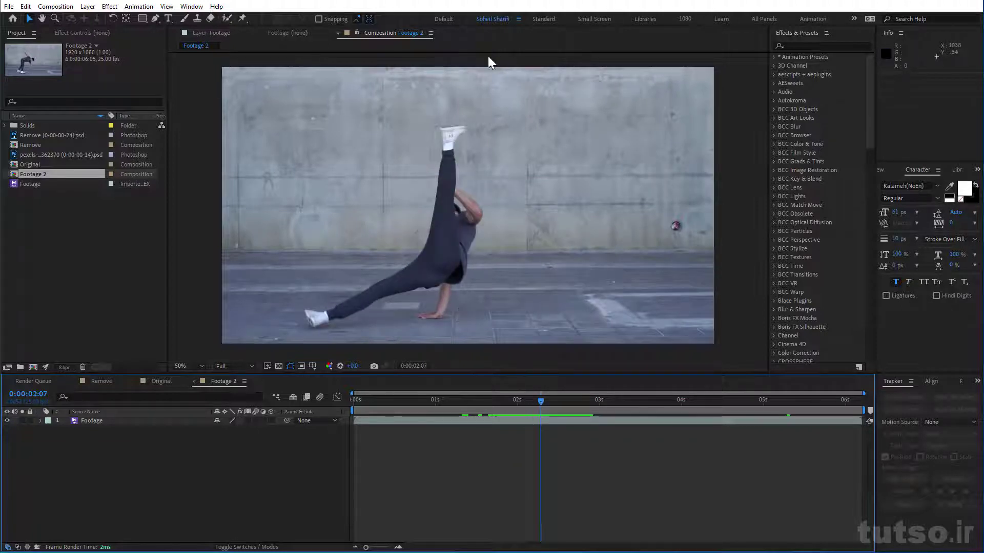
Step: Duplicate the Footage layer, freeze the copy at 0:00:02:07, and rectangle-mask the wall's right side
{"action": "left_click", "coordinate": [577, 420]}
{"action": "key", "text": "ctrl+d"}
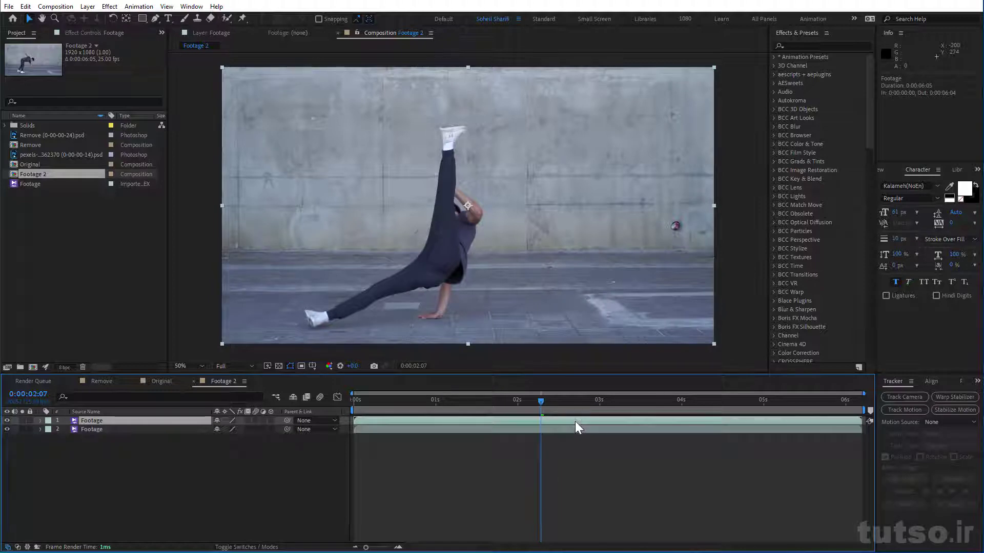
{"action": "right_click", "coordinate": [575, 421]}
{"action": "mouse_move", "coordinate": [630, 185]}
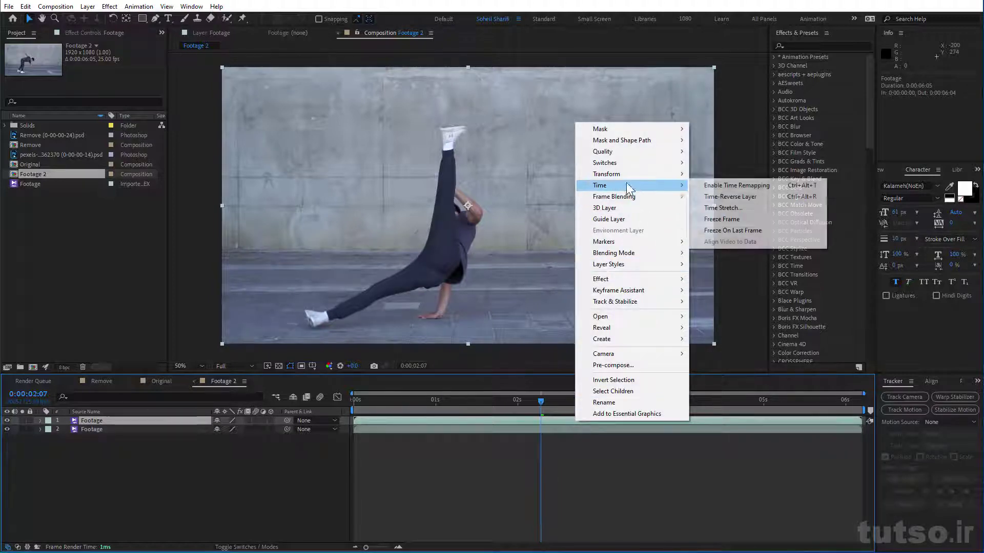
{"action": "left_click", "coordinate": [727, 220]}
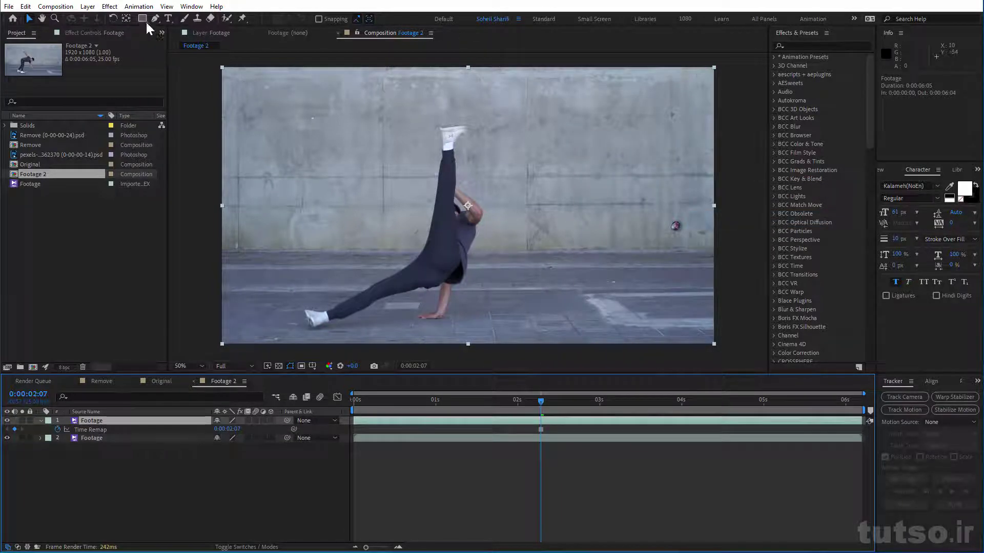
{"action": "left_click", "coordinate": [142, 18]}
{"action": "mouse_move", "coordinate": [731, 62]}
{"action": "left_mouse_down"}
{"action": "mouse_move", "coordinate": [486, 332]}
{"action": "mouse_move", "coordinate": [479, 363]}
{"action": "mouse_move", "coordinate": [487, 359]}
{"action": "left_mouse_up"}
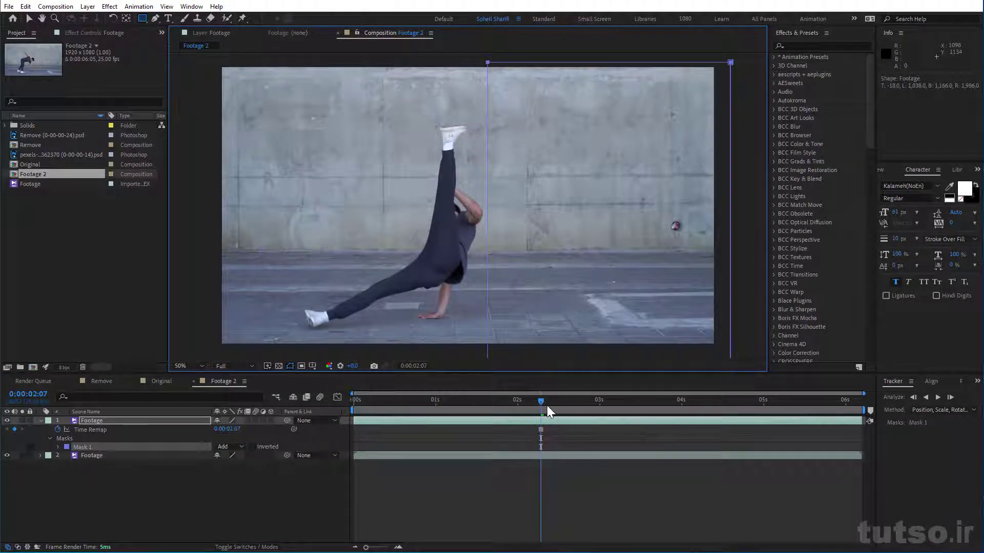
Step: Duplicate the second Footage layer at a later dance frame to make another wall-covering copy
{"action": "mouse_move", "coordinate": [547, 406]}
{"action": "left_mouse_down"}
{"action": "mouse_move", "coordinate": [697, 425]}
{"action": "mouse_move", "coordinate": [761, 449]}
{"action": "left_mouse_up"}
{"action": "left_click", "coordinate": [672, 454]}
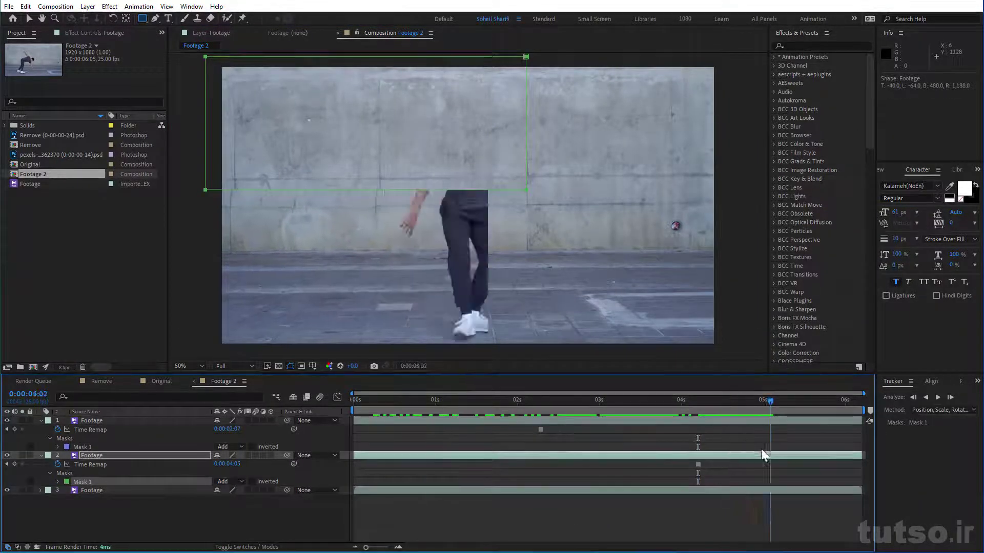
{"action": "key", "text": "ctrl+d"}
{"action": "mouse_move", "coordinate": [740, 401]}
{"action": "left_mouse_down"}
{"action": "mouse_move", "coordinate": [589, 412]}
{"action": "mouse_move", "coordinate": [328, 392]}
{"action": "left_mouse_up"}
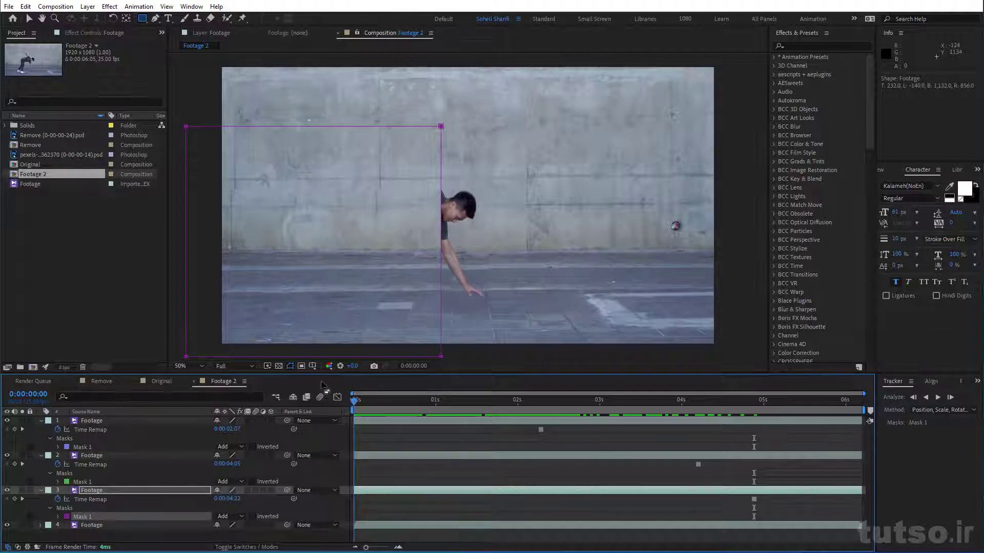
Step: Switch to the Remove composition and view the mask outlines of layers 6, 5, 4 and 3
{"action": "left_click", "coordinate": [94, 382]}
{"action": "left_click", "coordinate": [91, 464]}
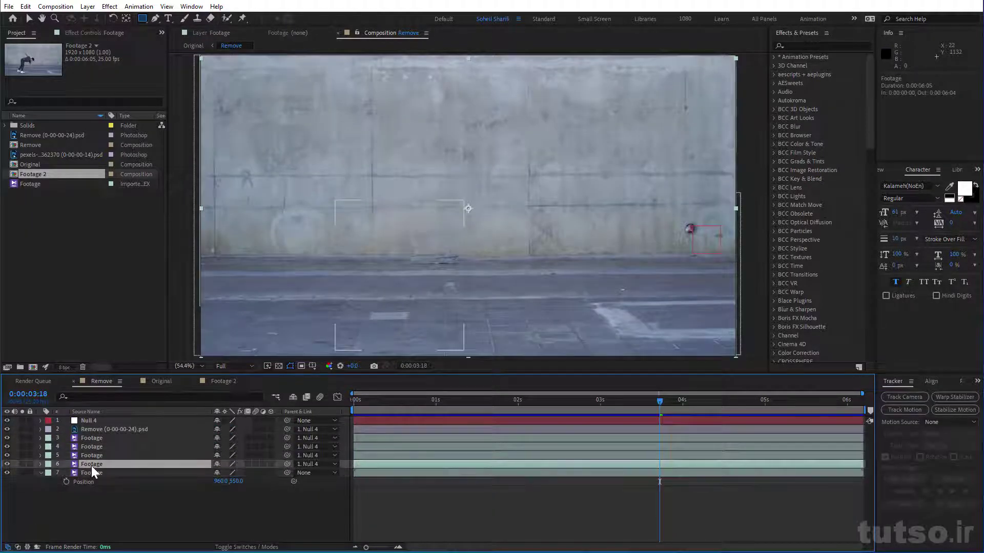
{"action": "left_click", "coordinate": [90, 455]}
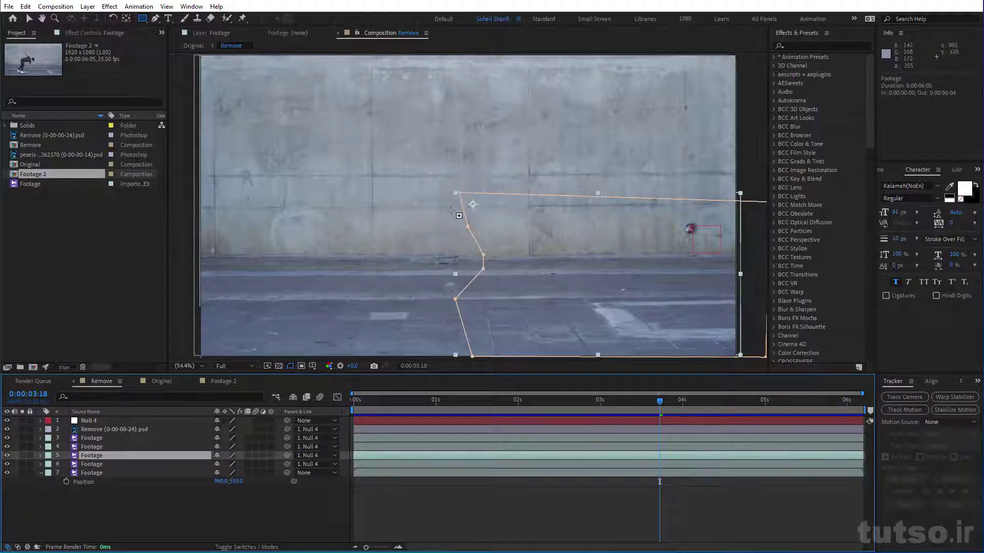
{"action": "left_click", "coordinate": [100, 448]}
{"action": "left_click", "coordinate": [99, 437]}
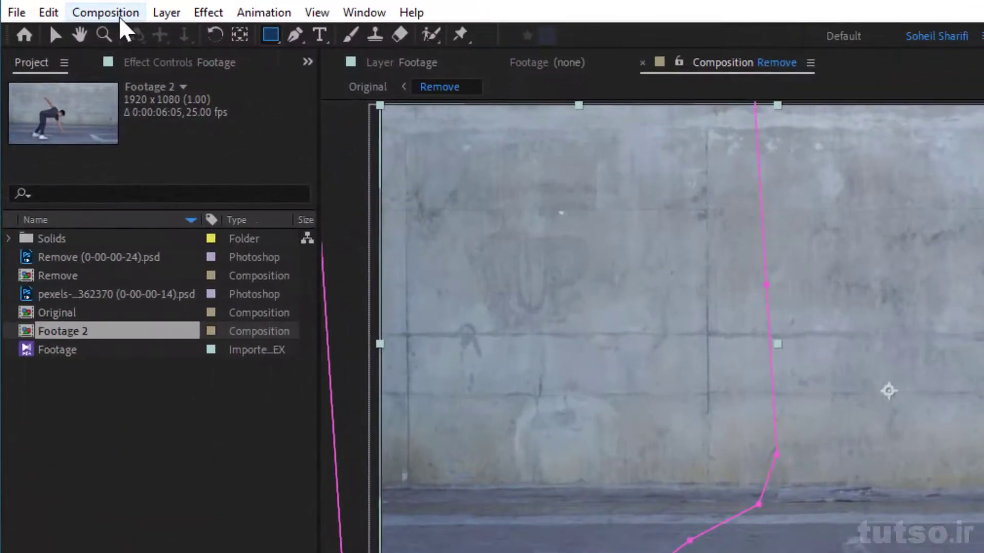
Step: Save a frame as Remove (0-00-00-24).psd, solo that clean wall layer, then go to Original
{"action": "left_click", "coordinate": [120, 17]}
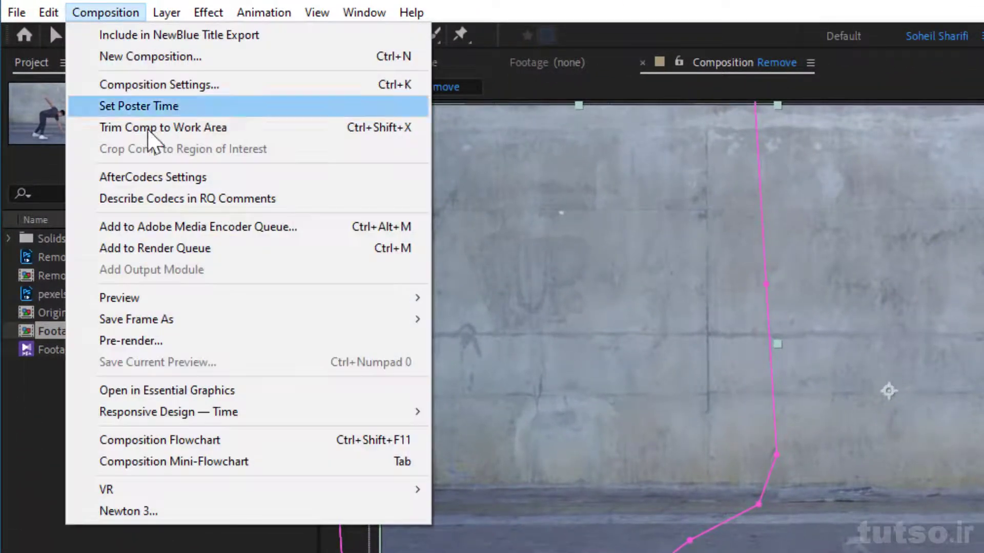
{"action": "mouse_move", "coordinate": [169, 319]}
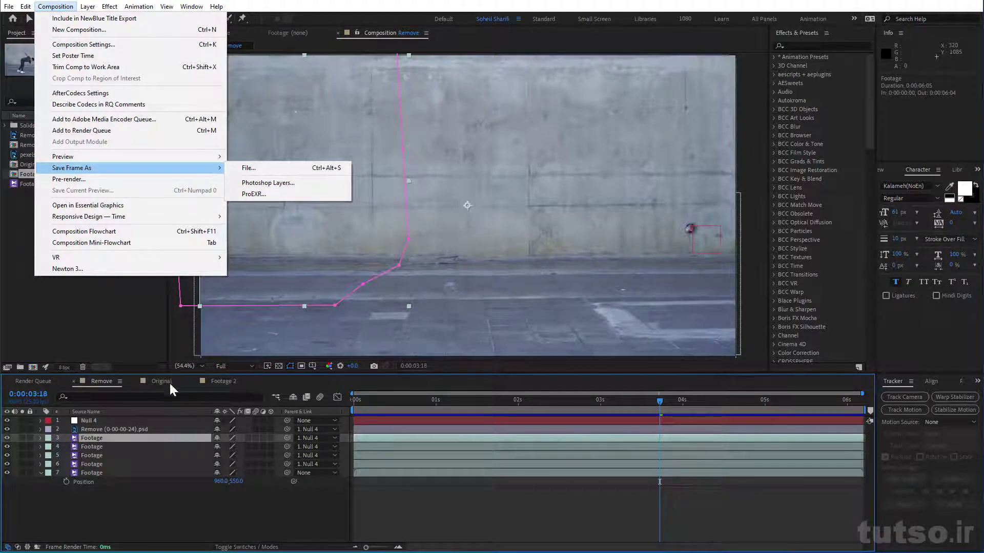
{"action": "left_click", "coordinate": [111, 431]}
{"action": "left_click", "coordinate": [111, 431]}
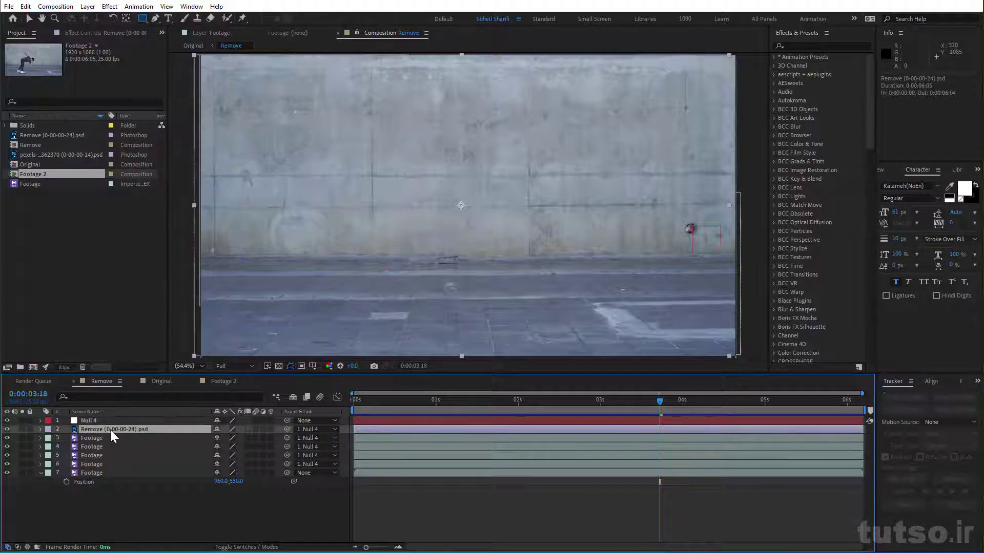
{"action": "left_click", "coordinate": [22, 429]}
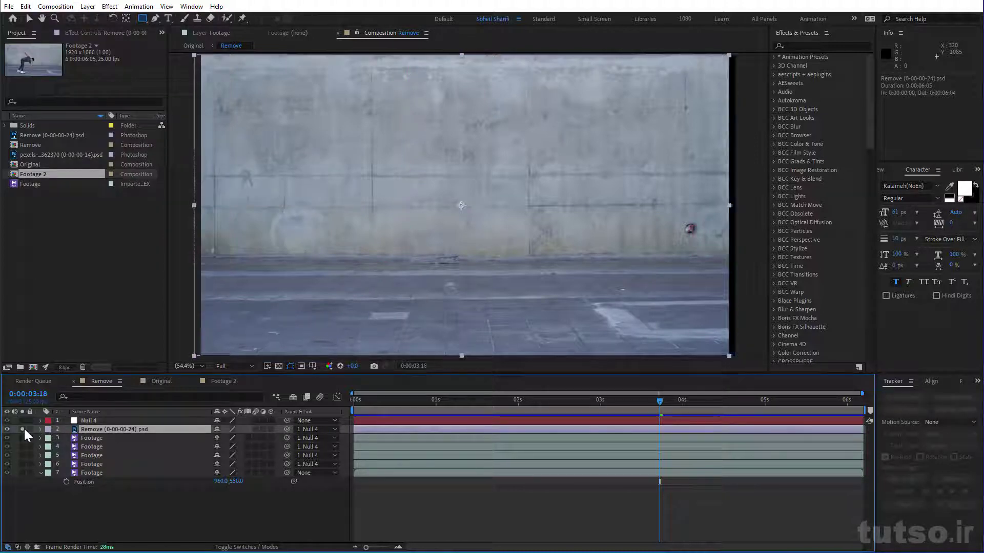
{"action": "left_click", "coordinate": [159, 382]}
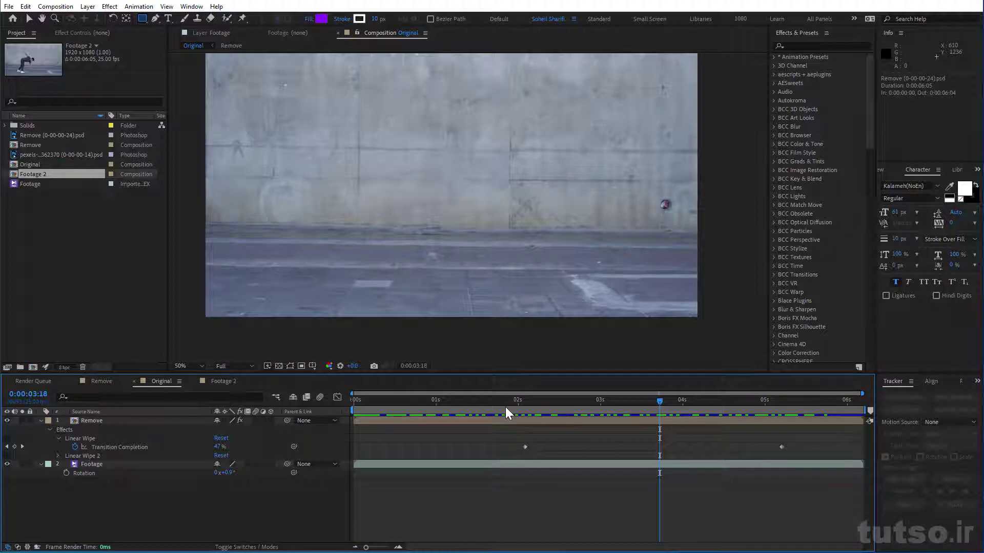
Step: Scrub the Original comp's wipe from dancer to clean wall, then return to the Remove composition
{"action": "left_click_drag", "start_coordinate": [505, 407], "coordinate": [837, 418]}
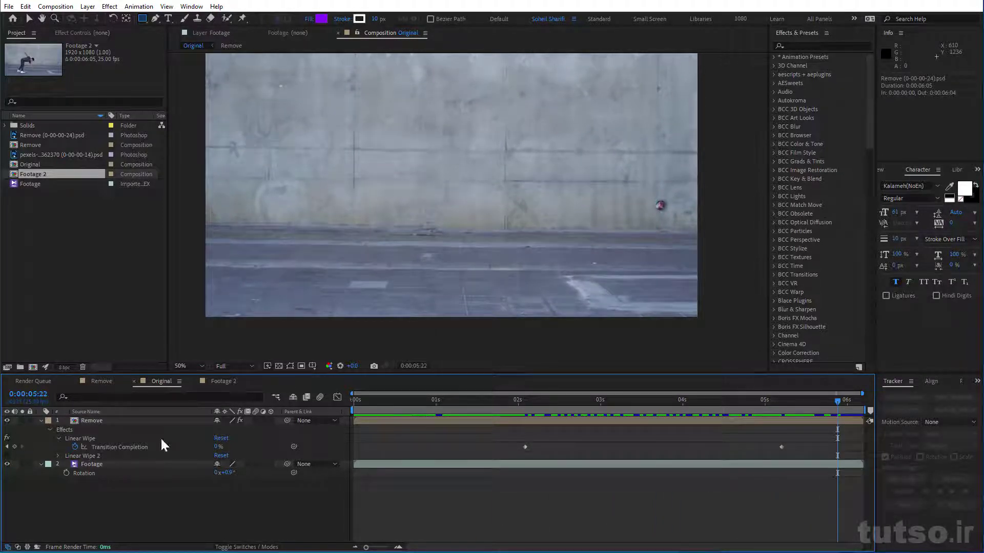
{"action": "left_click_drag", "start_coordinate": [827, 401], "coordinate": [402, 400]}
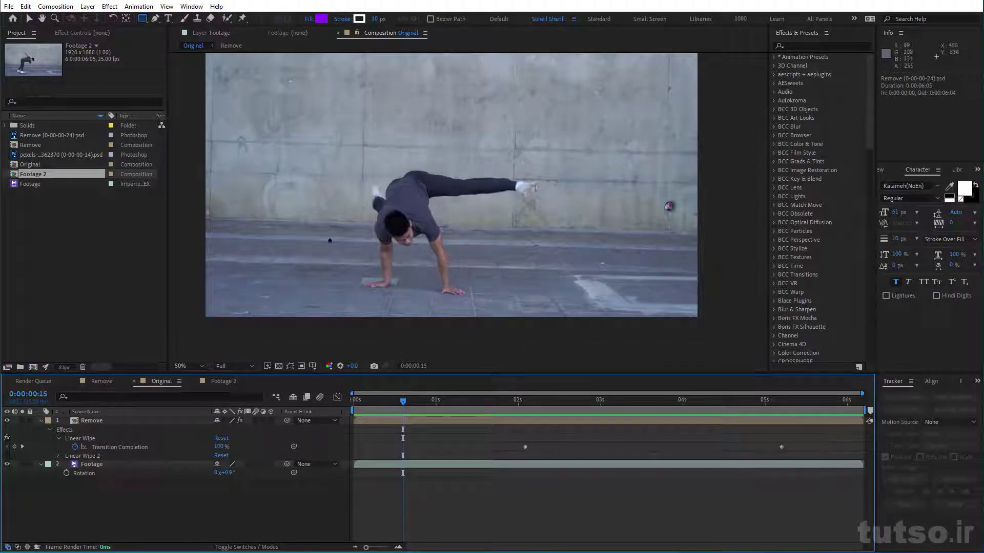
{"action": "mouse_move", "coordinate": [410, 400]}
{"action": "left_mouse_down"}
{"action": "mouse_move", "coordinate": [691, 413]}
{"action": "mouse_move", "coordinate": [839, 408]}
{"action": "left_mouse_up"}
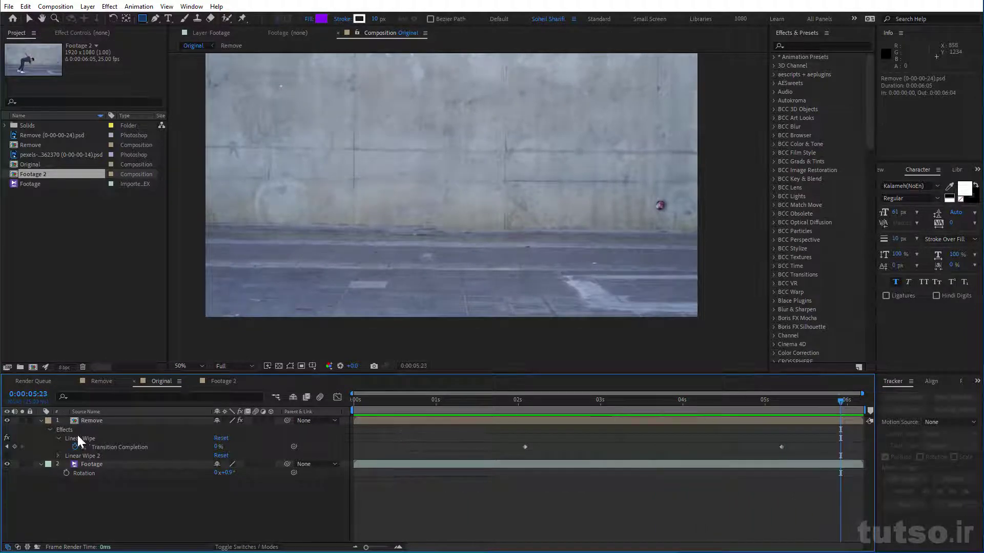
{"action": "mouse_move", "coordinate": [650, 403]}
{"action": "left_mouse_down"}
{"action": "mouse_move", "coordinate": [400, 407]}
{"action": "mouse_move", "coordinate": [676, 411]}
{"action": "left_mouse_up"}
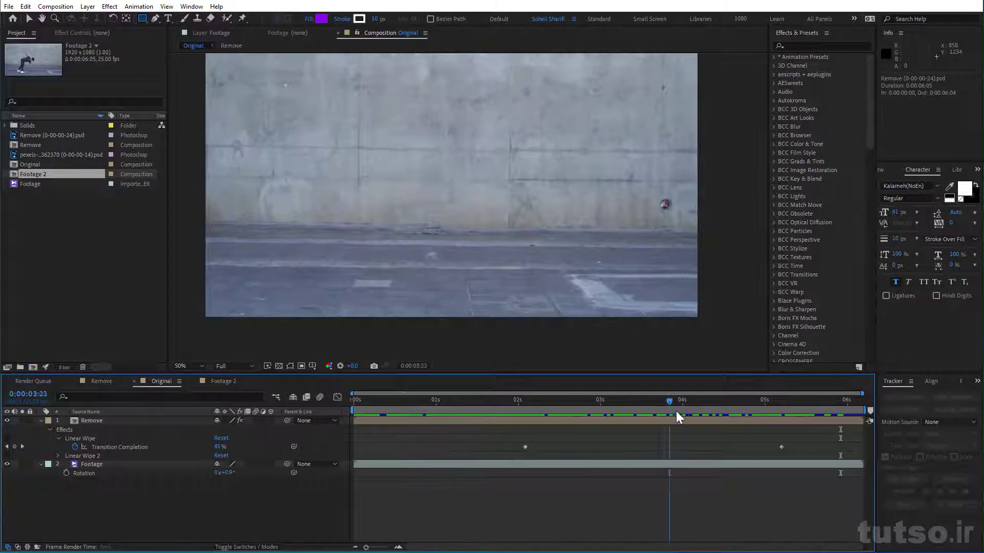
{"action": "left_click", "coordinate": [102, 382]}
{"action": "left_click", "coordinate": [77, 468]}
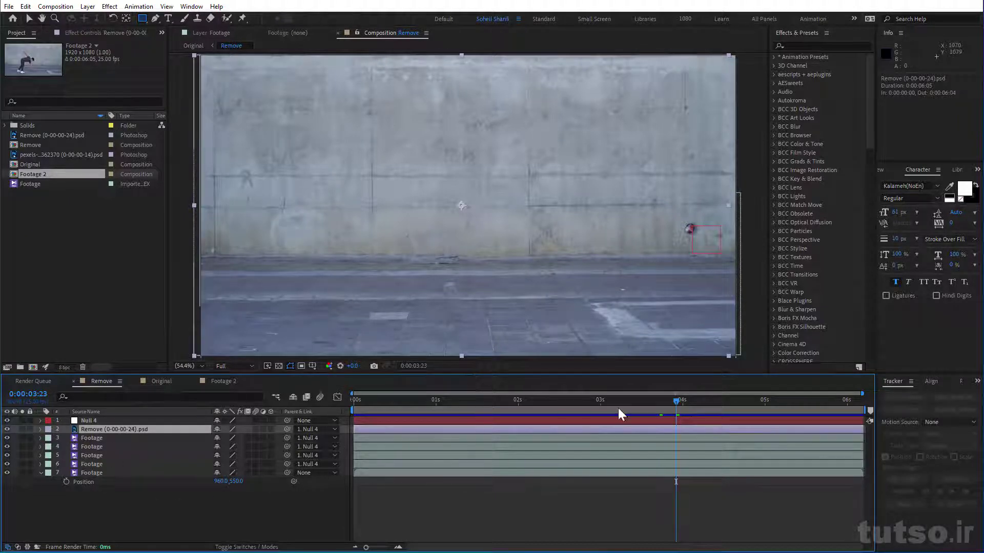
Step: Switch to the Original comp and check the clean wall midway through the wipe at 0:00:03:11
{"action": "left_click_drag", "start_coordinate": [618, 405], "coordinate": [518, 404]}
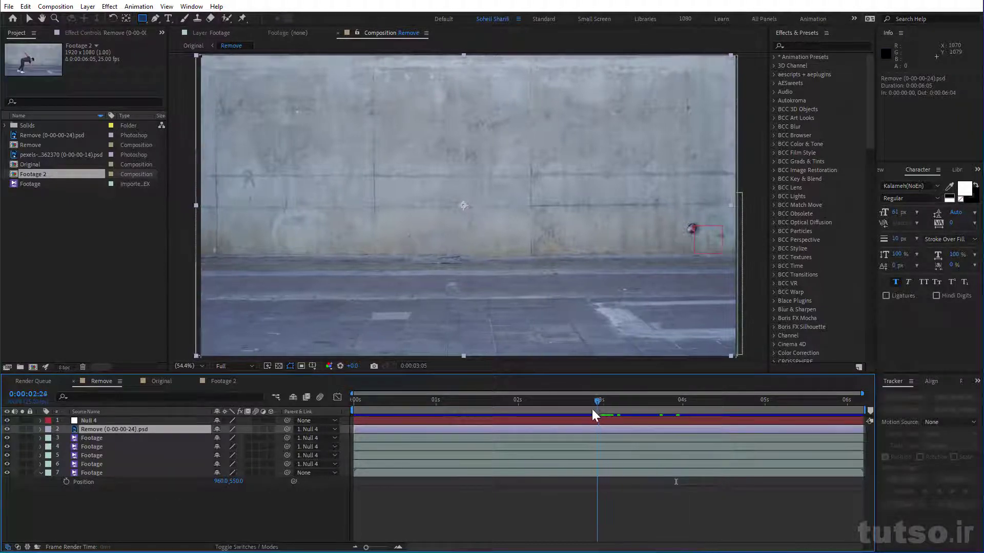
{"action": "left_click", "coordinate": [157, 380]}
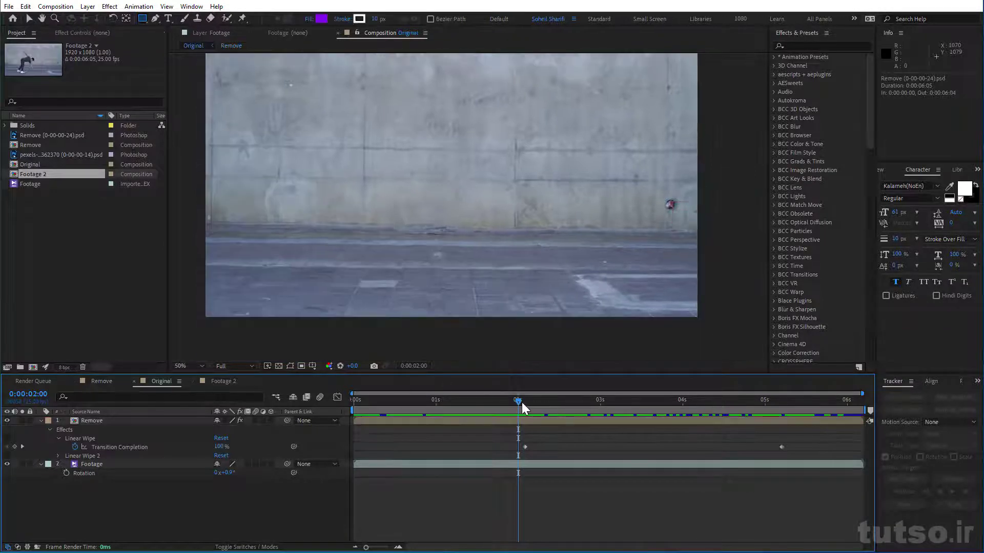
{"action": "left_click_drag", "start_coordinate": [521, 405], "coordinate": [637, 402]}
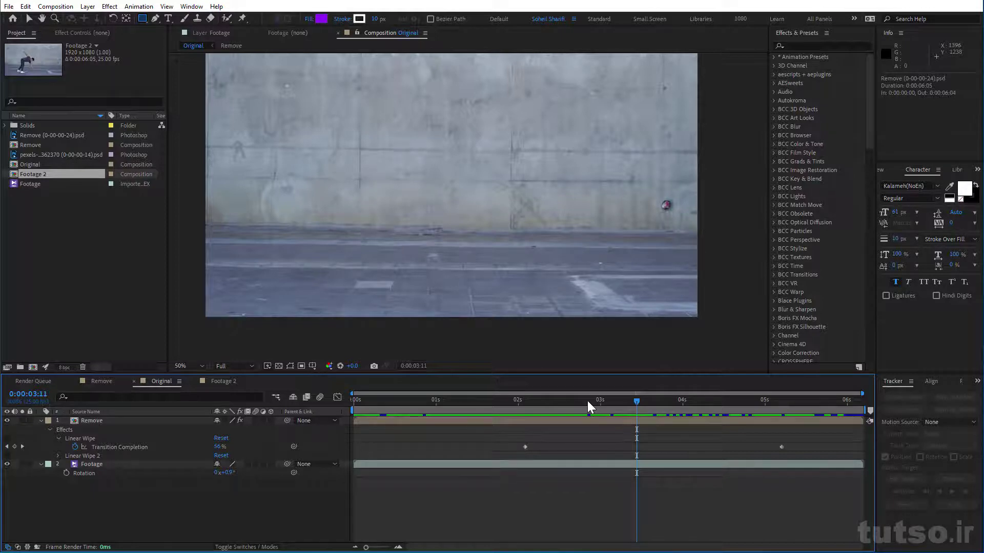
{"action": "left_click_drag", "start_coordinate": [587, 401], "coordinate": [630, 407]}
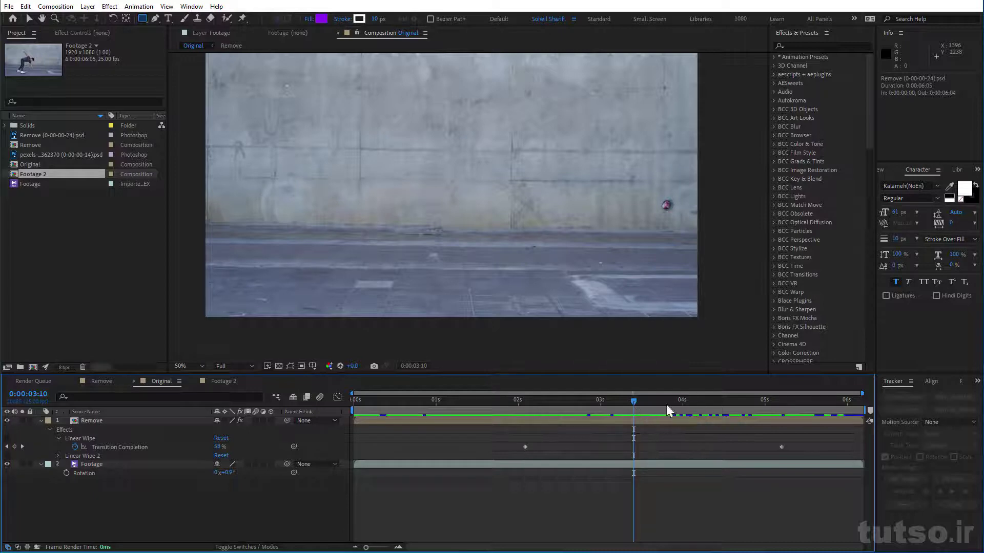
{"action": "left_click_drag", "start_coordinate": [644, 405], "coordinate": [689, 410]}
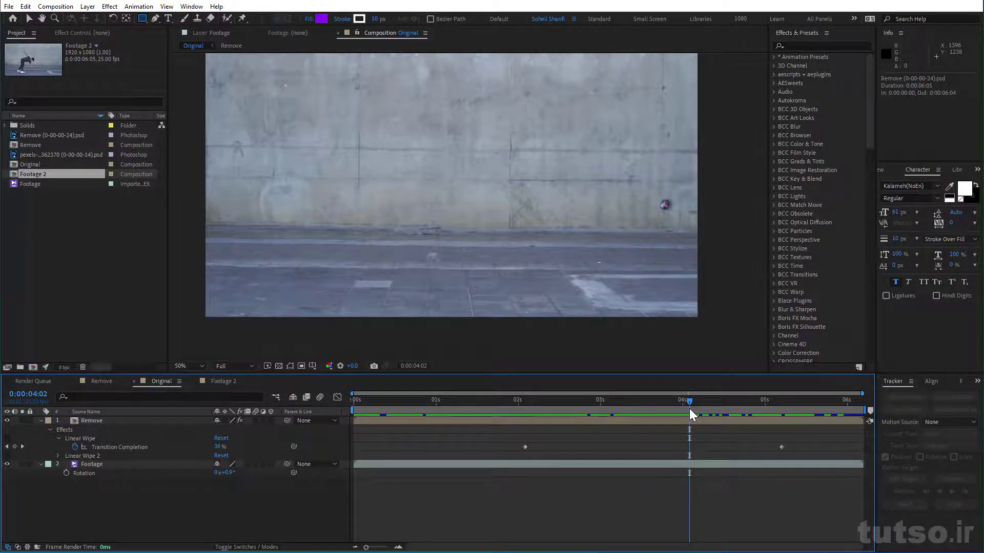
{"action": "left_click_drag", "start_coordinate": [689, 408], "coordinate": [768, 408]}
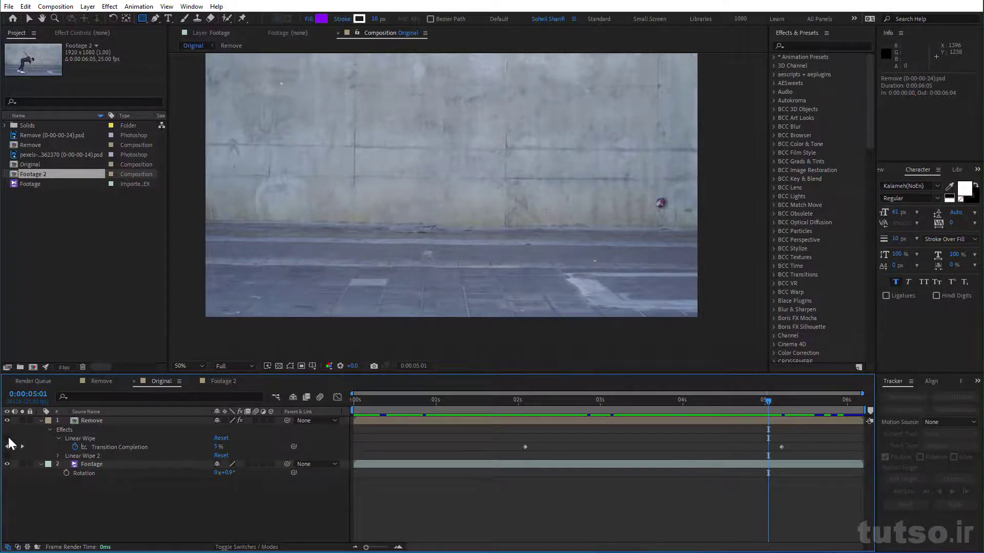
{"action": "key", "text": "Page_Up"}
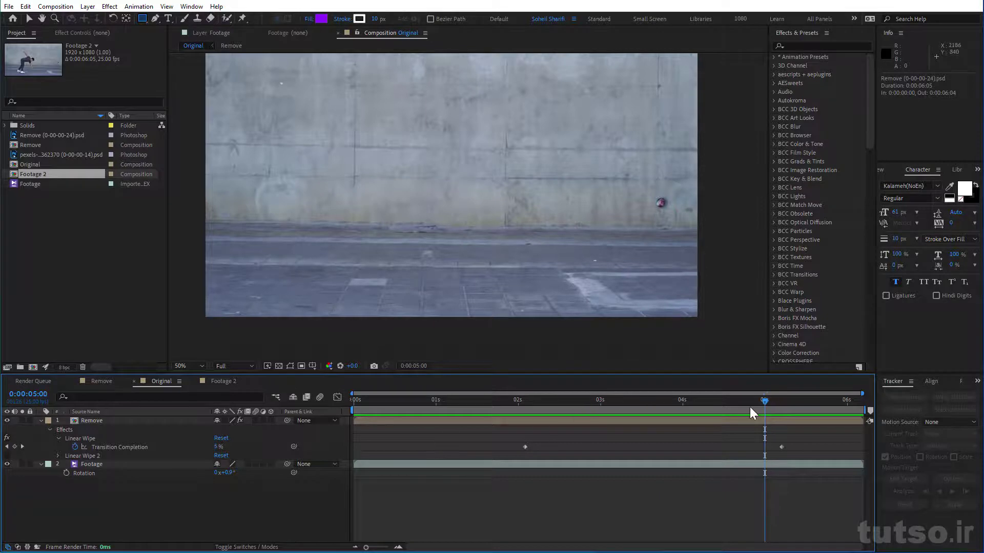
{"action": "left_click_drag", "start_coordinate": [747, 403], "coordinate": [587, 411]}
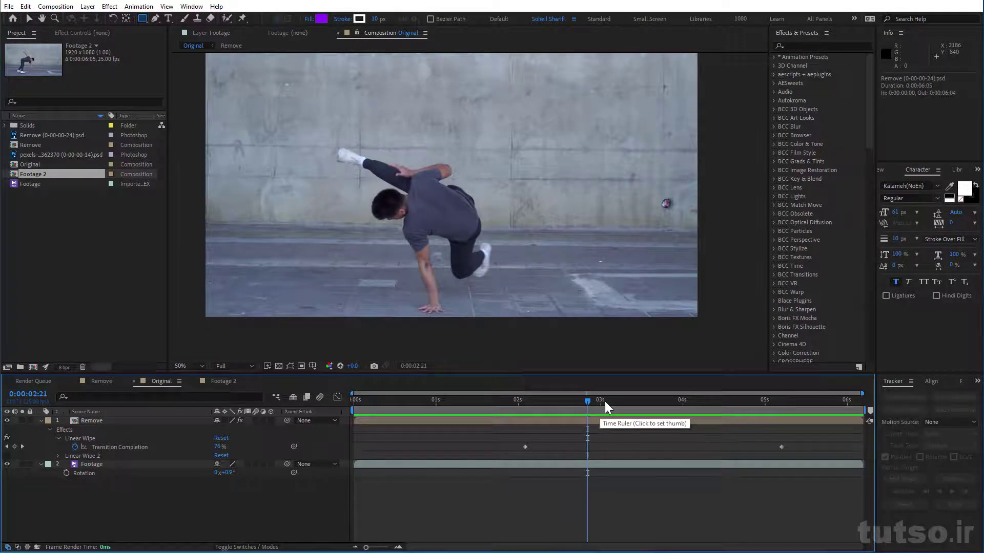
{"action": "left_click_drag", "start_coordinate": [605, 402], "coordinate": [768, 427]}
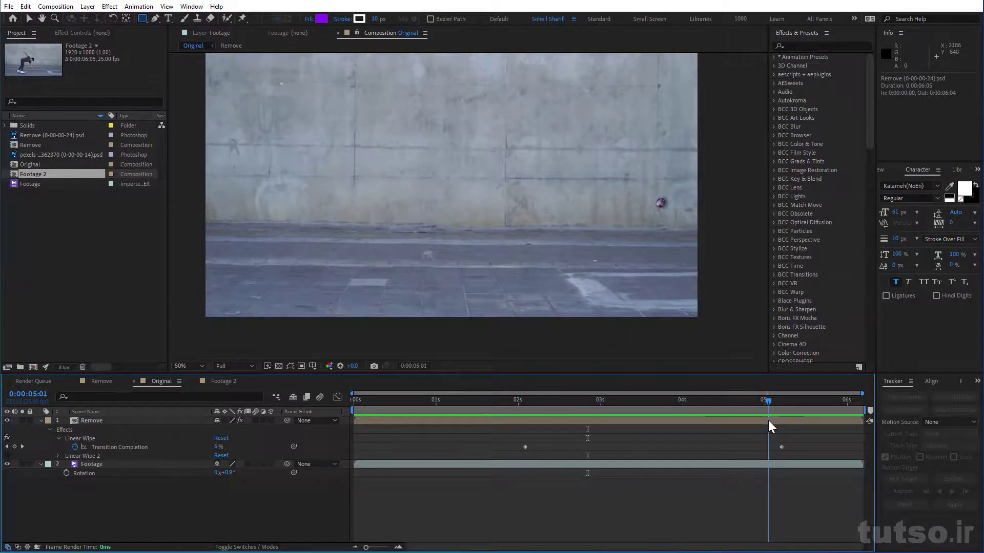